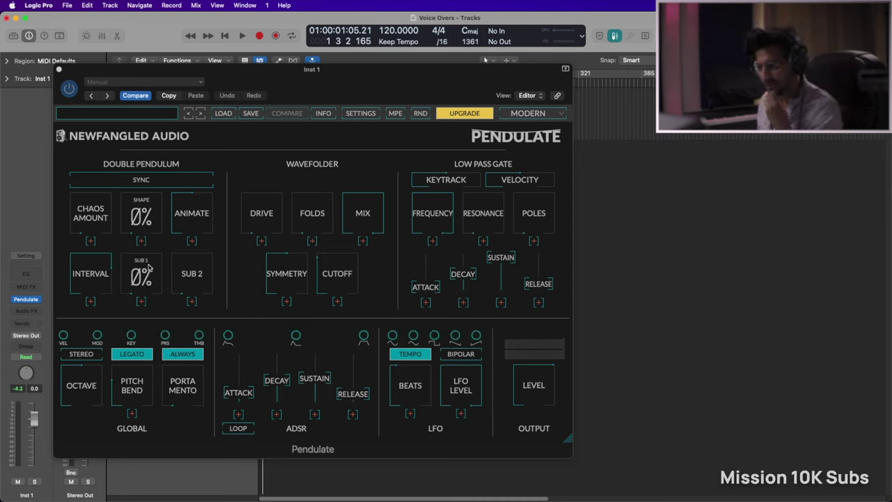
Assign the LFO's first waveform as the modulation source for Chaos Amount in the double pendulum section
{"action": "left_click", "coordinate": [91, 242]}
{"action": "left_click_drag", "start_coordinate": [92, 242], "coordinate": [297, 340]}
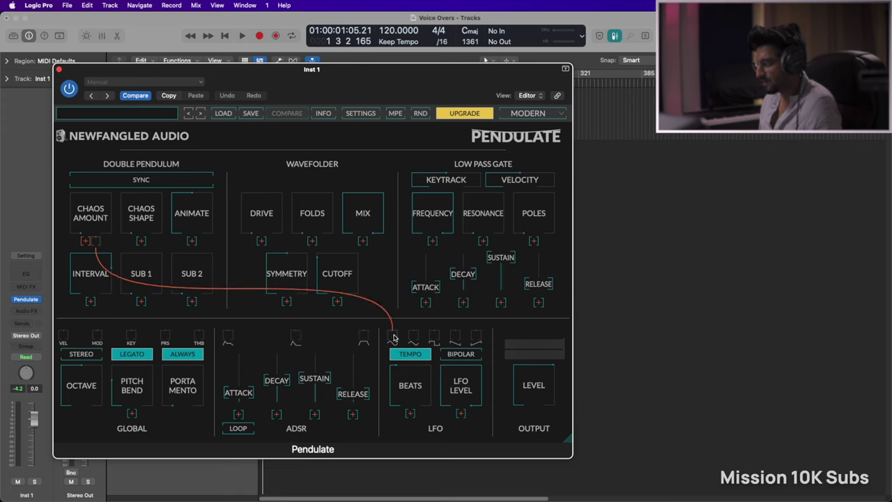
{"action": "left_click", "coordinate": [394, 338]}
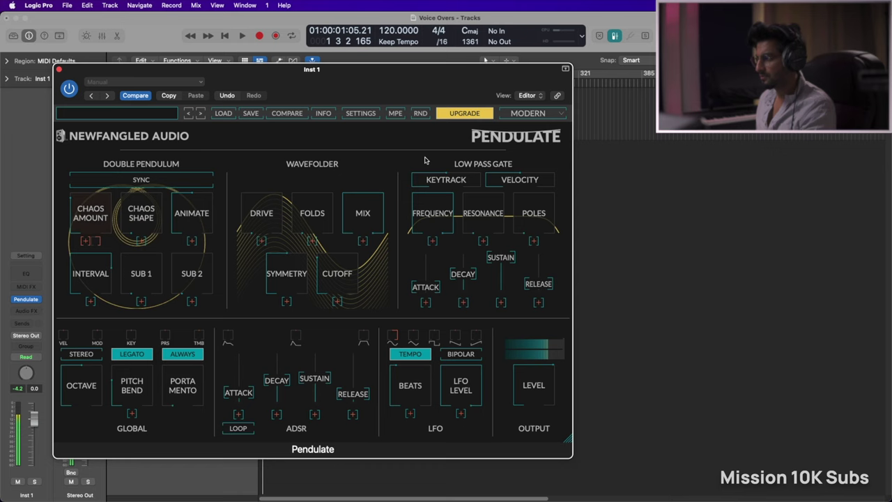
Set Chaos Shape to about 45% and assign the LFO's second waveform to modulate it
{"action": "left_click_drag", "start_coordinate": [136, 218], "coordinate": [137, 215]}
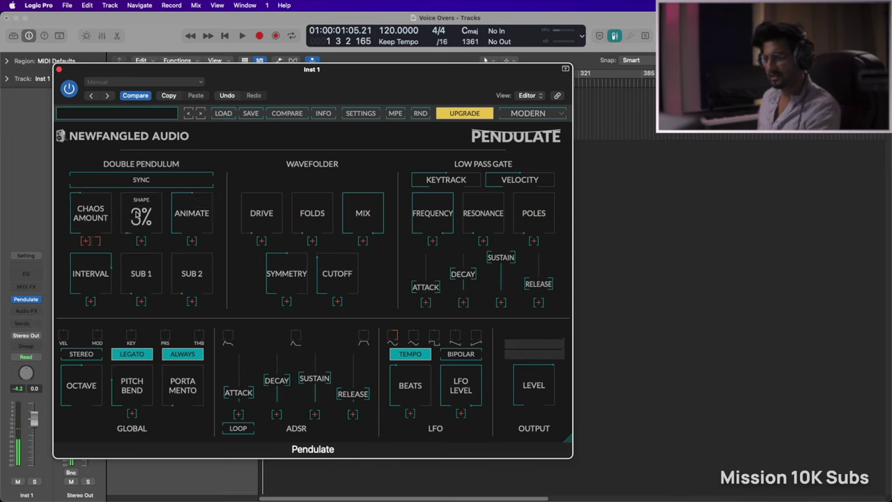
{"action": "left_click_drag", "start_coordinate": [137, 183], "coordinate": [138, 155]}
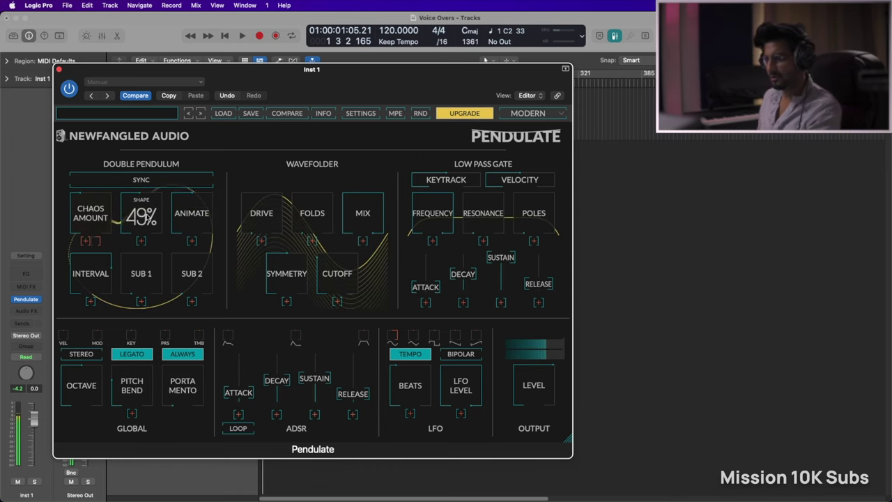
{"action": "left_click_drag", "start_coordinate": [147, 215], "coordinate": [147, 221]}
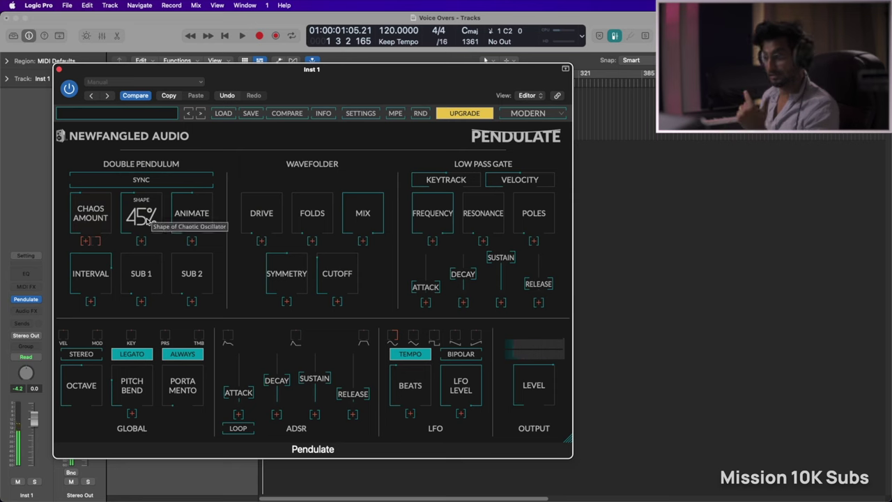
{"action": "left_click_drag", "start_coordinate": [147, 221], "coordinate": [147, 241]}
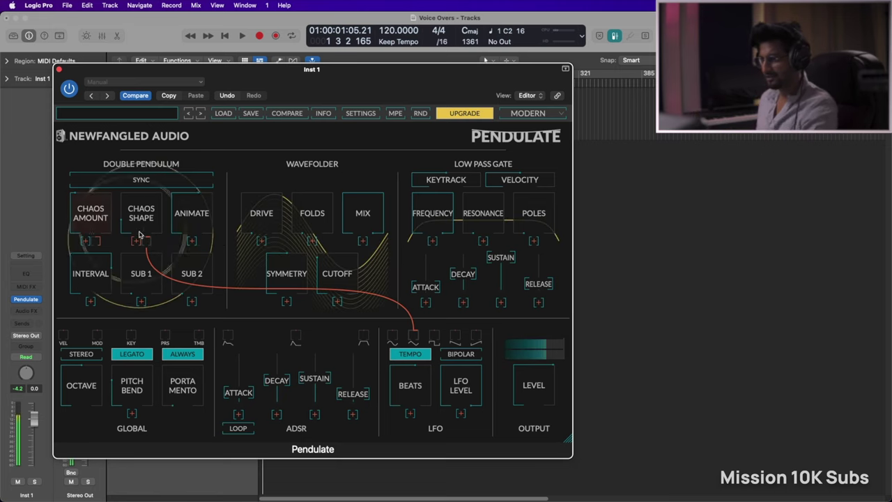
{"action": "mouse_move", "coordinate": [138, 220]}
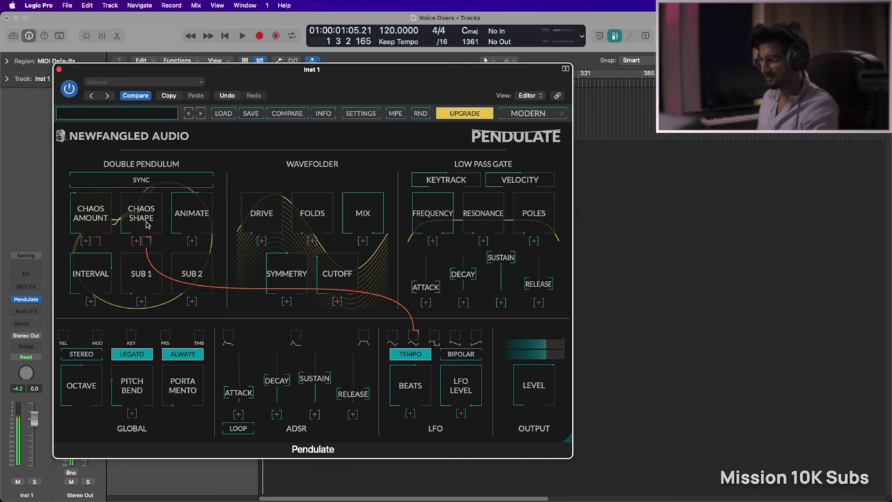
Set the double pendulum's interval to m7th and raise the Sub 1 level
{"action": "mouse_move", "coordinate": [97, 287]}
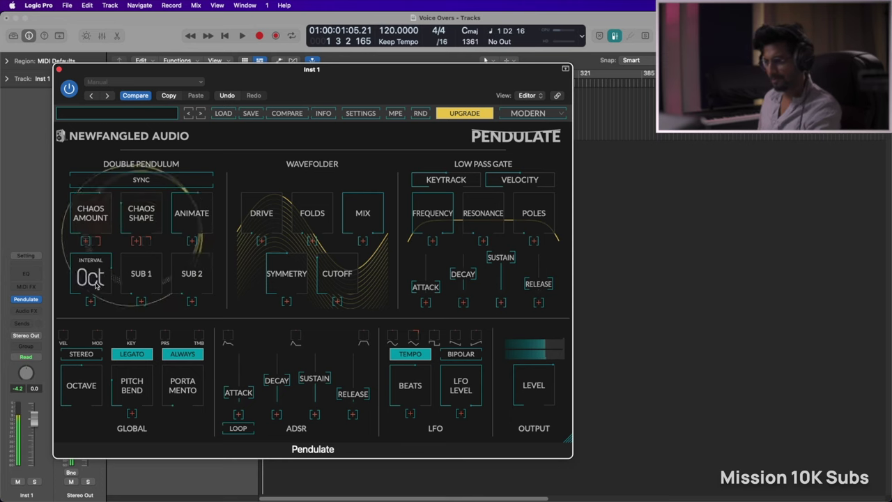
{"action": "left_click_drag", "start_coordinate": [95, 283], "coordinate": [91, 245]}
{"action": "left_click_drag", "start_coordinate": [95, 280], "coordinate": [96, 287]}
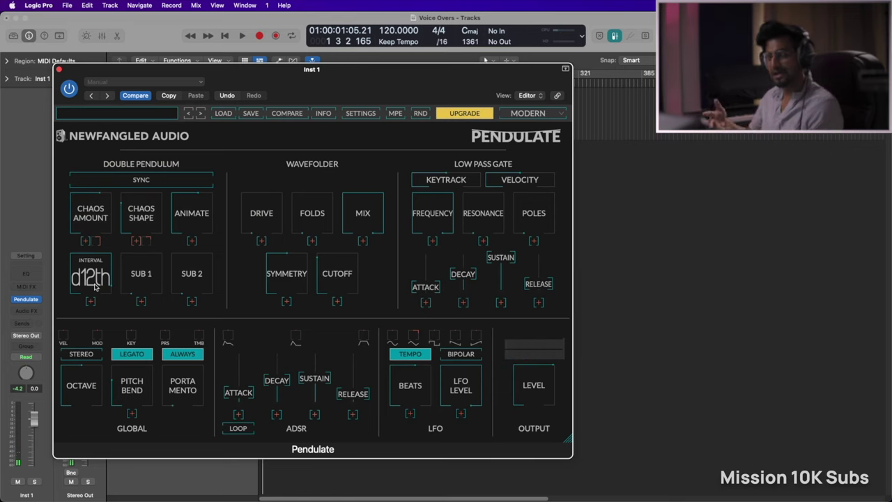
{"action": "left_click_drag", "start_coordinate": [95, 286], "coordinate": [91, 292]}
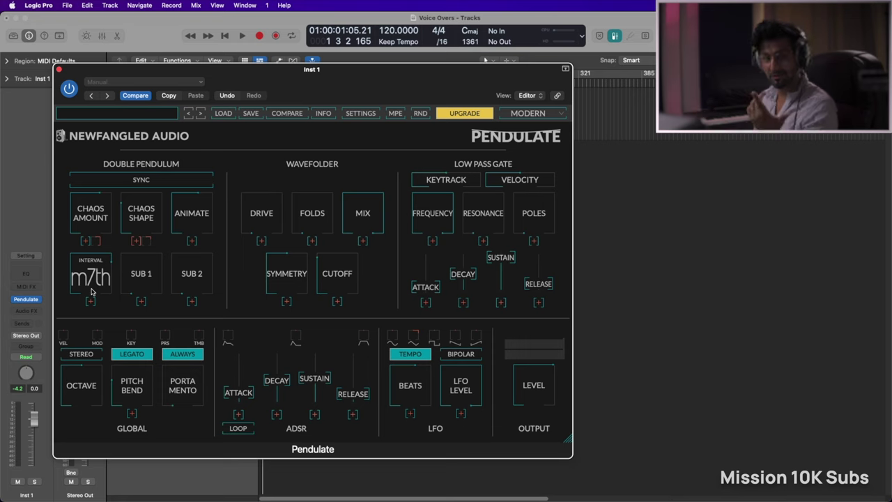
{"action": "left_click_drag", "start_coordinate": [141, 283], "coordinate": [141, 227]}
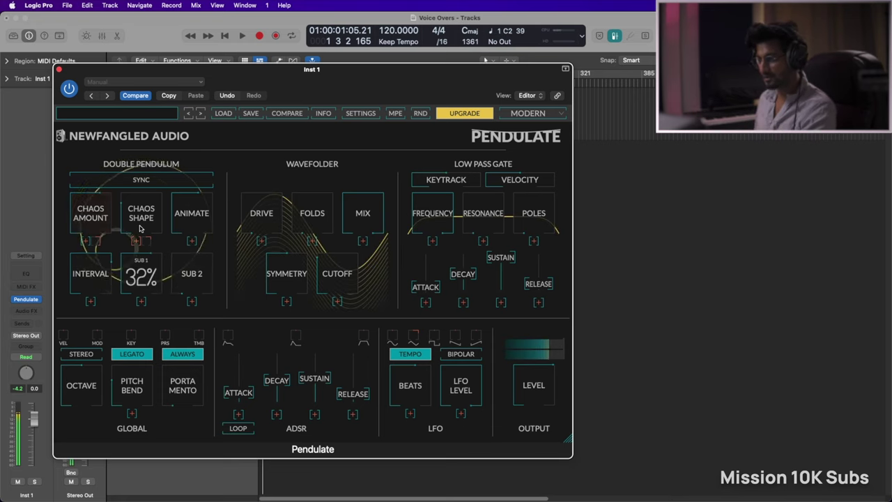
{"action": "left_click_drag", "start_coordinate": [145, 292], "coordinate": [146, 260]}
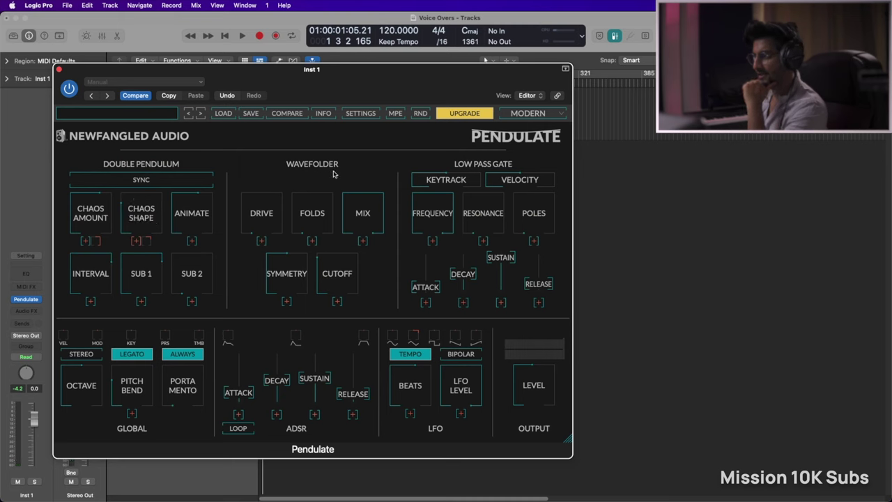
Adjust the wavefolder's drive, raise its folds and symmetry, and lower its mix and cutoff
{"action": "mouse_move", "coordinate": [262, 215]}
{"action": "left_mouse_down"}
{"action": "mouse_move", "coordinate": [262, 177]}
{"action": "mouse_move", "coordinate": [262, 199]}
{"action": "left_mouse_up"}
{"action": "mouse_move", "coordinate": [313, 209]}
{"action": "left_mouse_down"}
{"action": "mouse_move", "coordinate": [313, 197]}
{"action": "mouse_move", "coordinate": [315, 221]}
{"action": "mouse_move", "coordinate": [311, 202]}
{"action": "mouse_move", "coordinate": [322, 218]}
{"action": "left_mouse_up"}
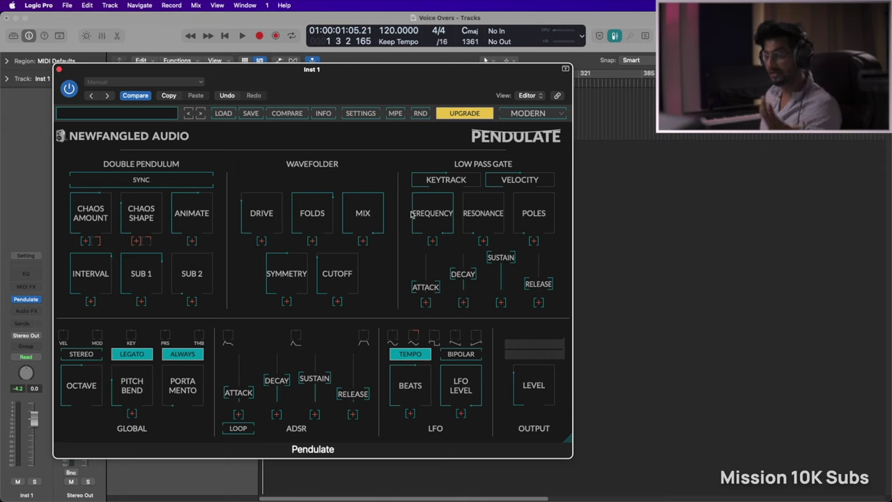
{"action": "left_click_drag", "start_coordinate": [367, 230], "coordinate": [370, 295]}
{"action": "left_click_drag", "start_coordinate": [280, 271], "coordinate": [276, 244]}
{"action": "left_click_drag", "start_coordinate": [335, 273], "coordinate": [347, 324]}
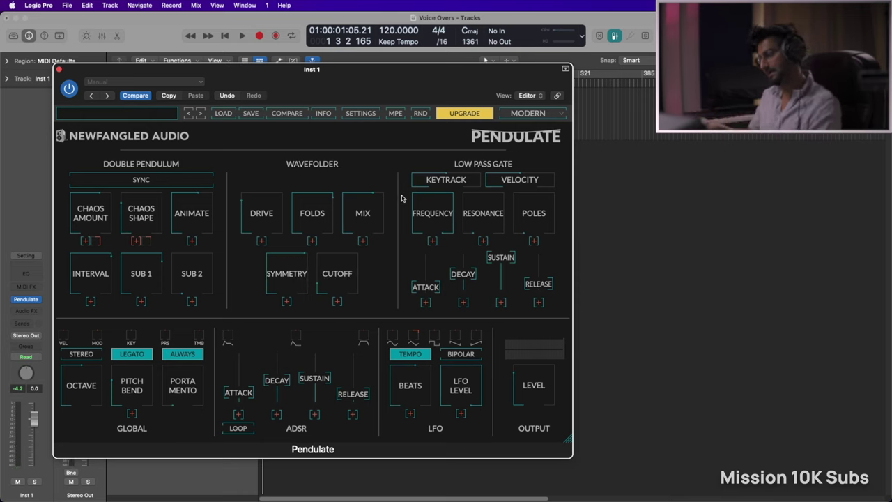
Adjust the low pass gate's frequency and resonance, and raise its poles to about 1.9
{"action": "mouse_move", "coordinate": [437, 218]}
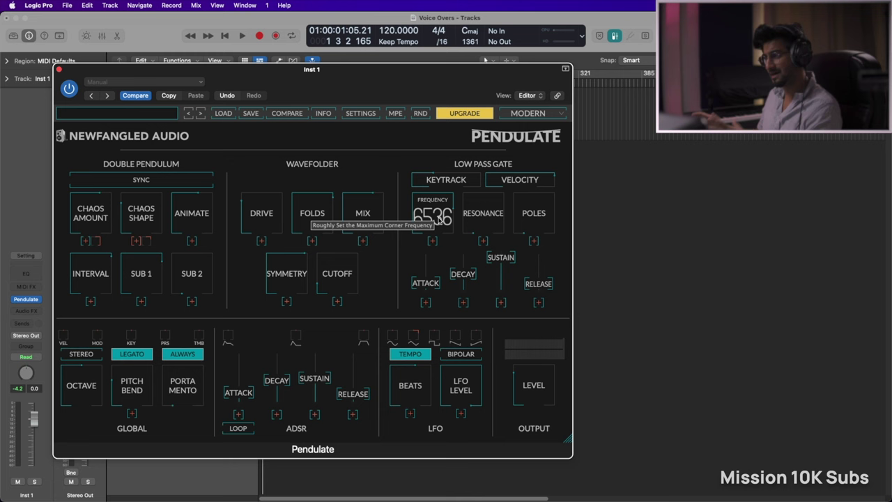
{"action": "left_click_drag", "start_coordinate": [437, 218], "coordinate": [427, 294]}
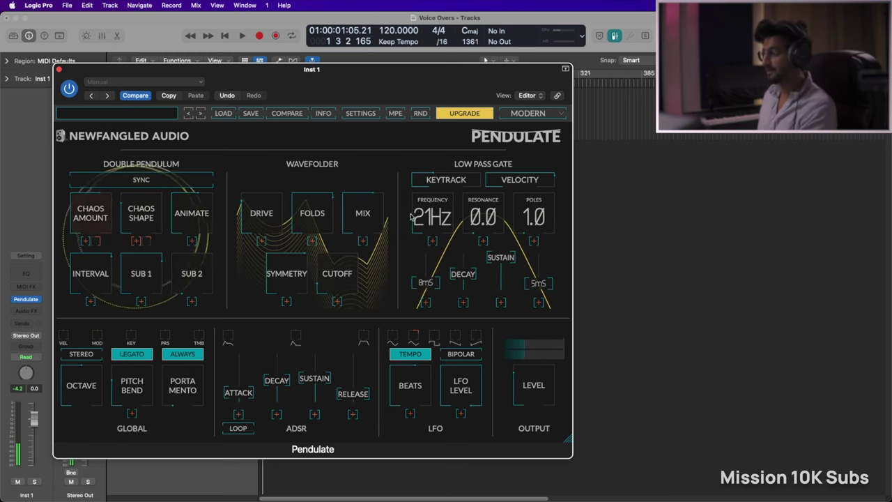
{"action": "left_click_drag", "start_coordinate": [427, 219], "coordinate": [425, 244]}
{"action": "left_click_drag", "start_coordinate": [538, 195], "coordinate": [536, 151]}
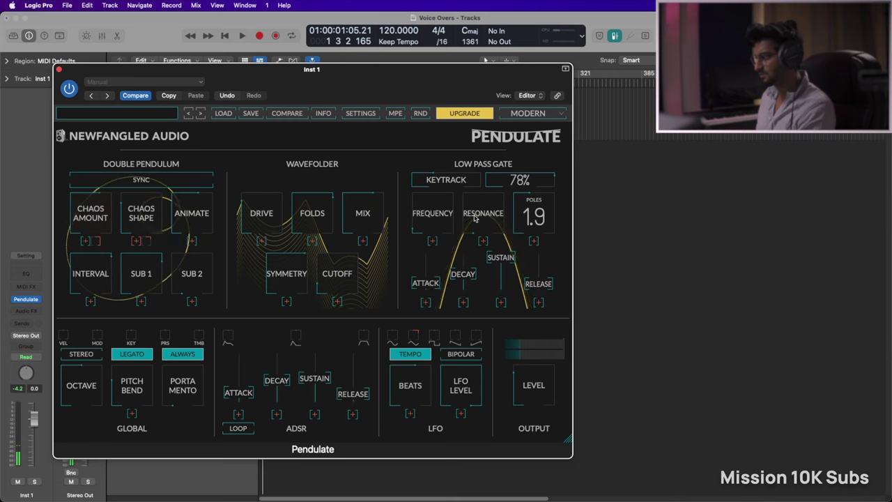
{"action": "left_click_drag", "start_coordinate": [440, 211], "coordinate": [440, 201]}
{"action": "left_click_drag", "start_coordinate": [482, 217], "coordinate": [529, 179]}
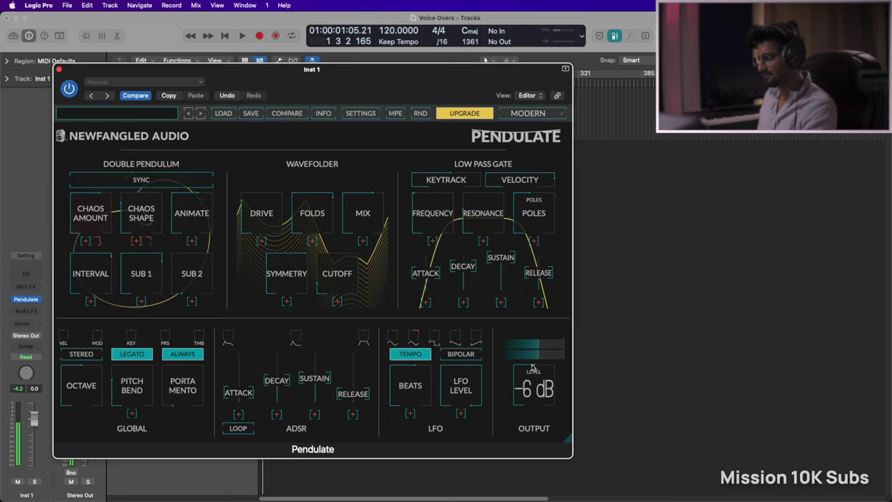
{"action": "scroll", "coordinate": [532, 373], "scroll_direction": "down", "scroll_amount": 2}
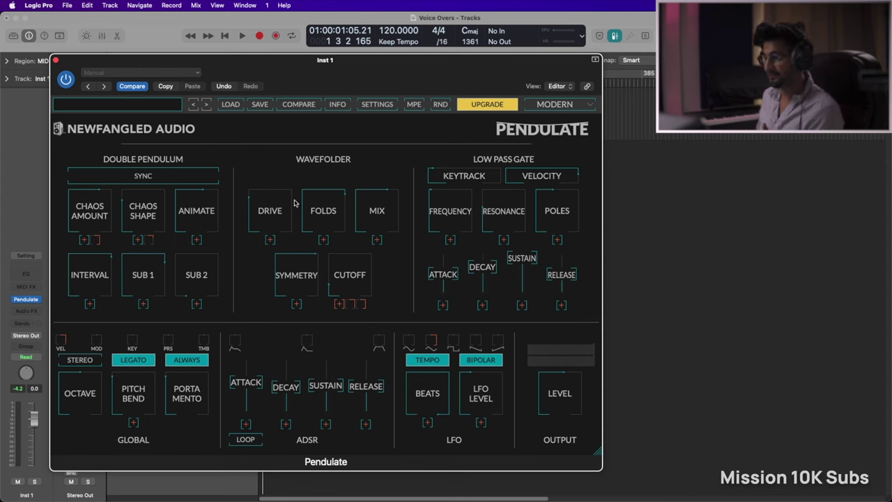
Insert ValhallaFreqEcho after Pendulate with the shift at about 0.92 Hz and the mix at about 50.7%
{"action": "left_click", "coordinate": [27, 311]}
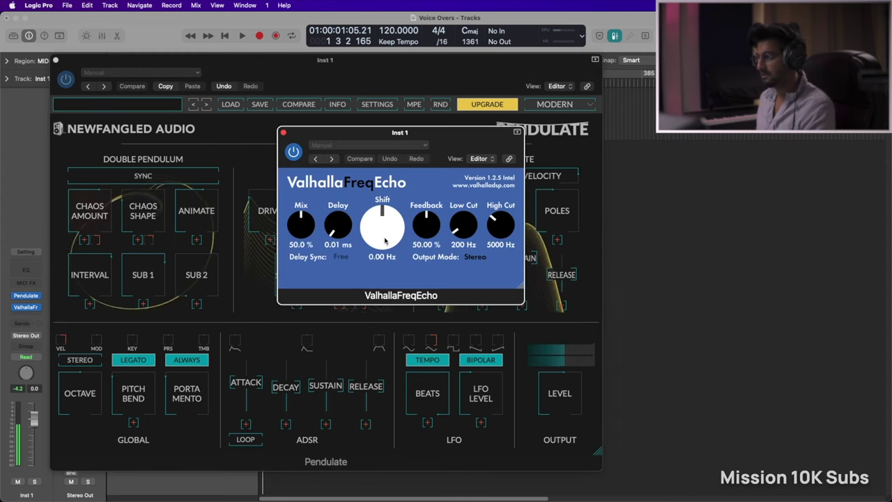
{"action": "mouse_move", "coordinate": [385, 240]}
{"action": "left_mouse_down"}
{"action": "mouse_move", "coordinate": [385, 209]}
{"action": "mouse_move", "coordinate": [385, 238]}
{"action": "left_mouse_up"}
{"action": "left_click", "coordinate": [309, 222]}
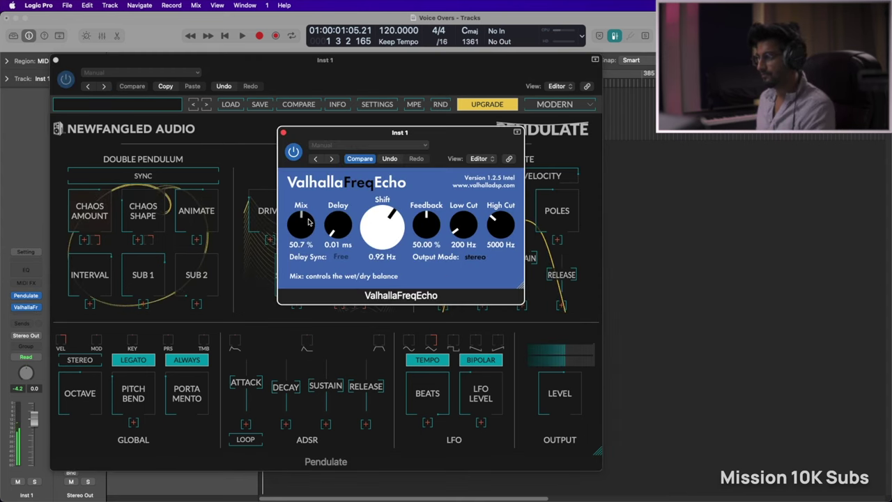
Toggle MPE mode on and back off in the Pendulate synth
{"action": "left_click", "coordinate": [415, 110]}
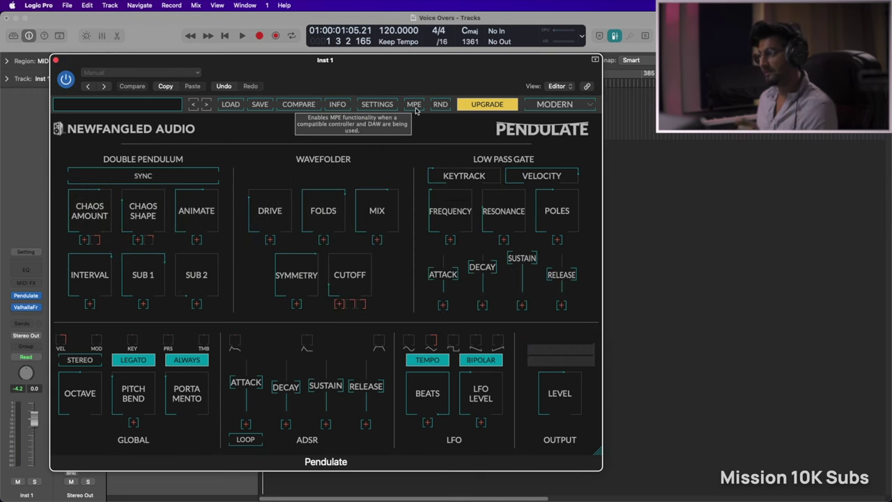
{"action": "left_click", "coordinate": [415, 110]}
{"action": "left_click", "coordinate": [415, 111]}
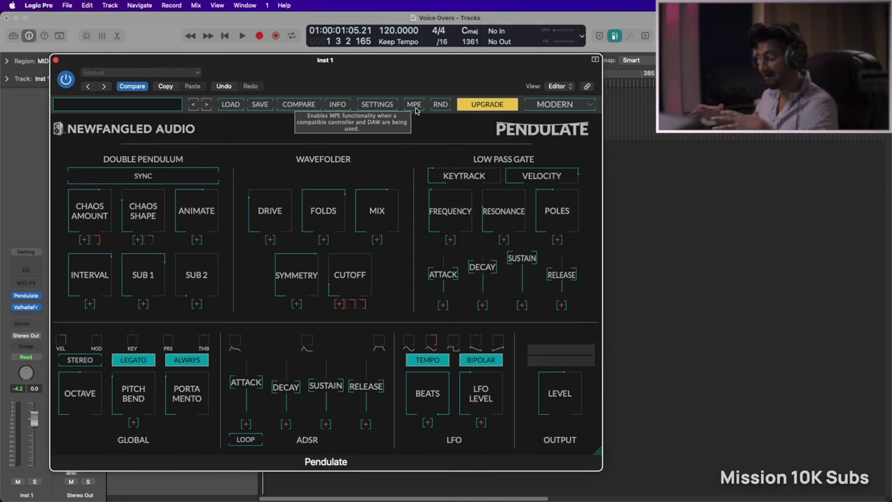
{"action": "left_click", "coordinate": [415, 109]}
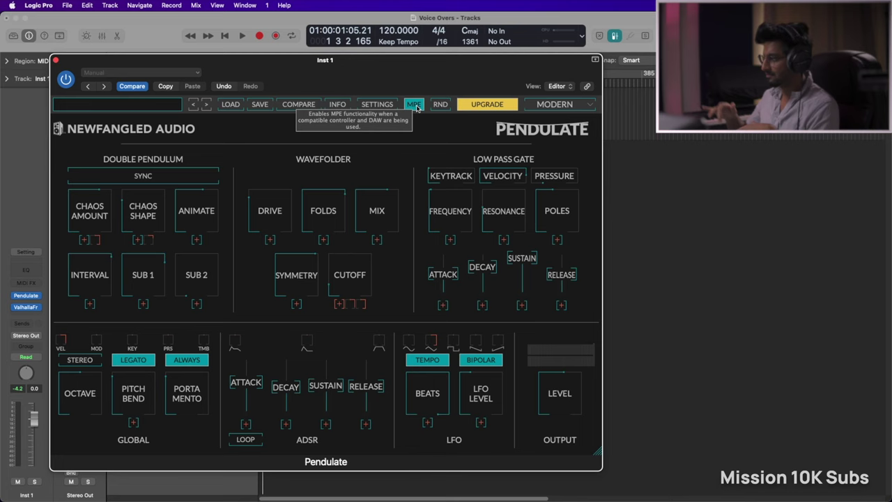
{"action": "mouse_move", "coordinate": [256, 381]}
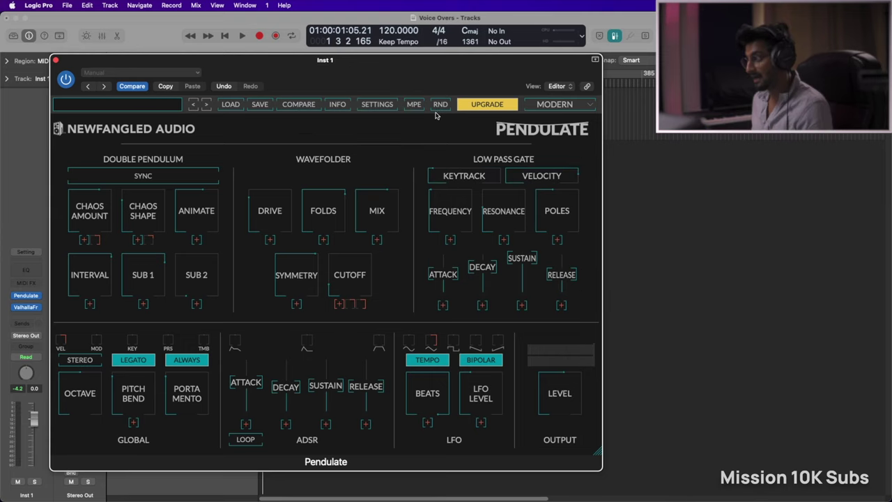
Randomize all Pendulate parameters several times, setting the output level to 5 dB before the last randomization
{"action": "left_click", "coordinate": [440, 105]}
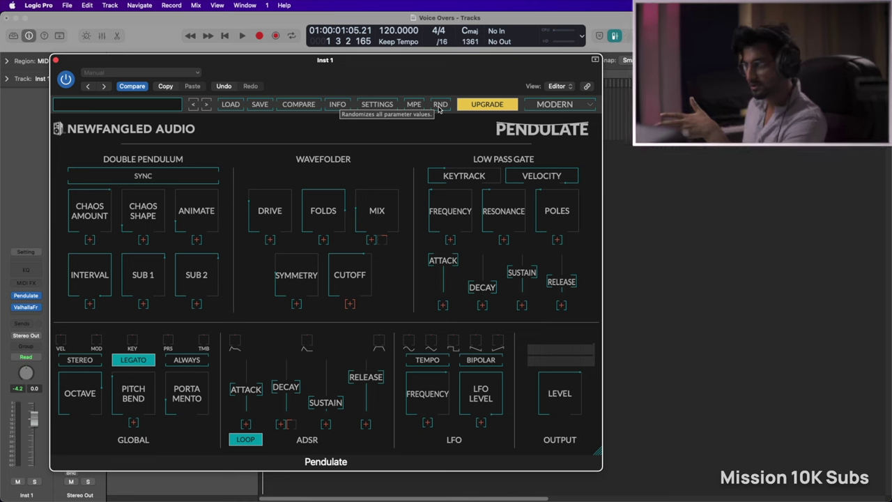
{"action": "left_click", "coordinate": [440, 105]}
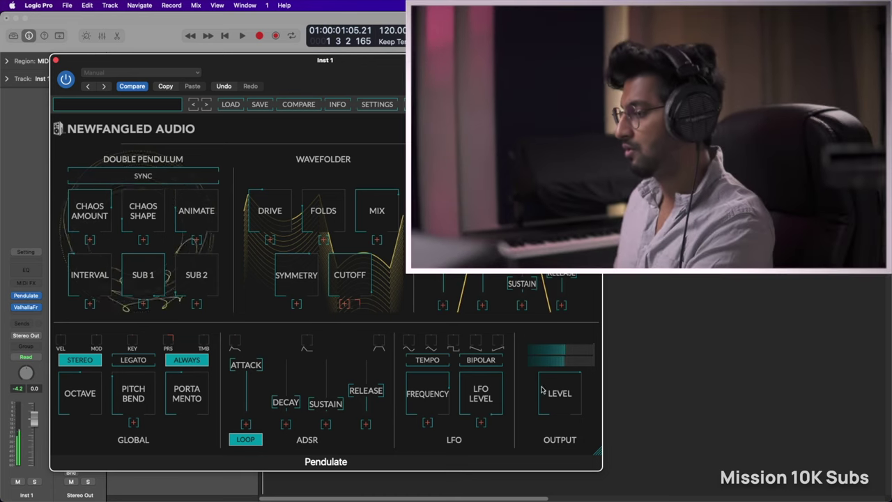
{"action": "left_click_drag", "start_coordinate": [544, 390], "coordinate": [544, 375]}
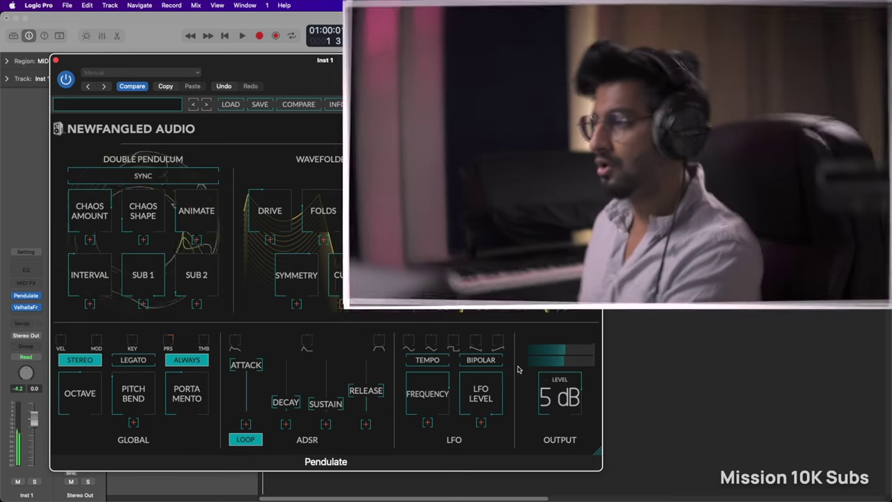
{"action": "left_click", "coordinate": [445, 105]}
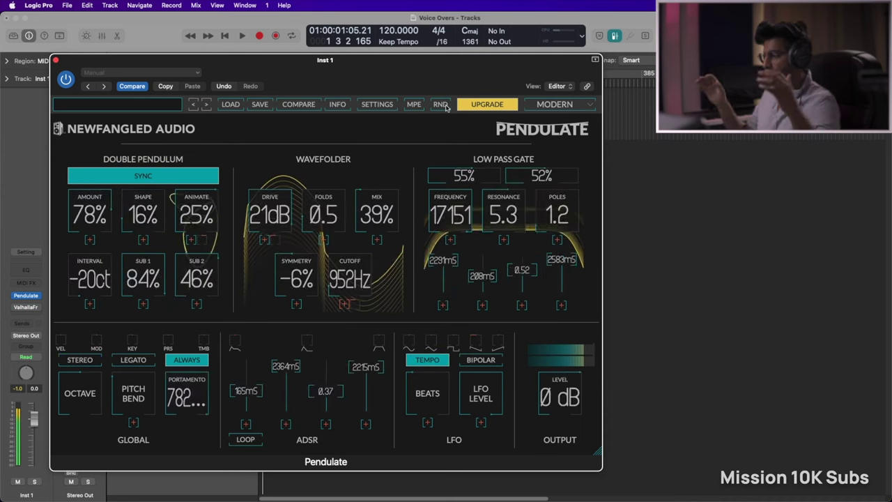